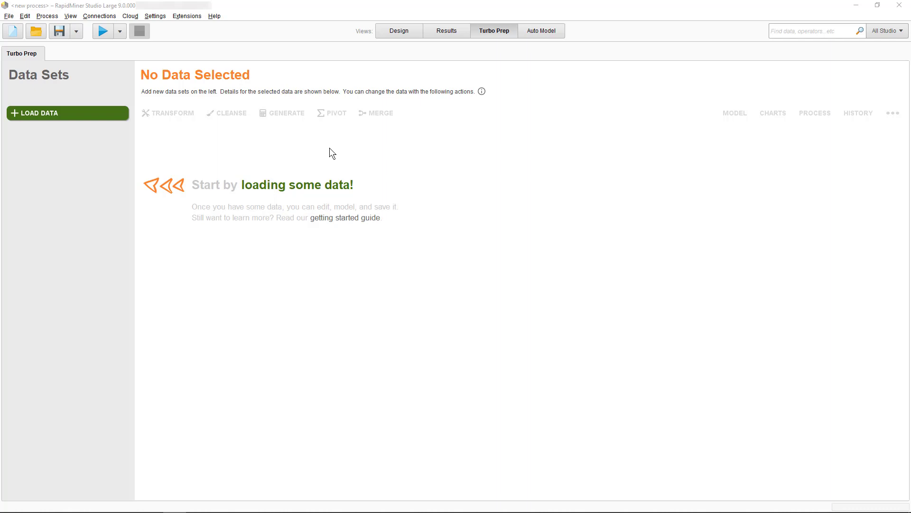
Browse the My First Prediction Data folder and database import option, then cancel the import.
{"action": "left_click", "coordinate": [385, 27]}
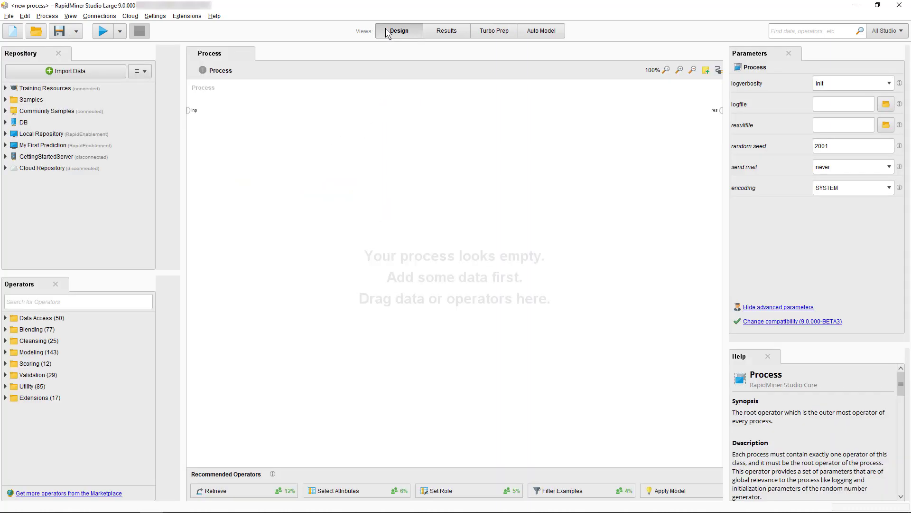
{"action": "left_click", "coordinate": [502, 34]}
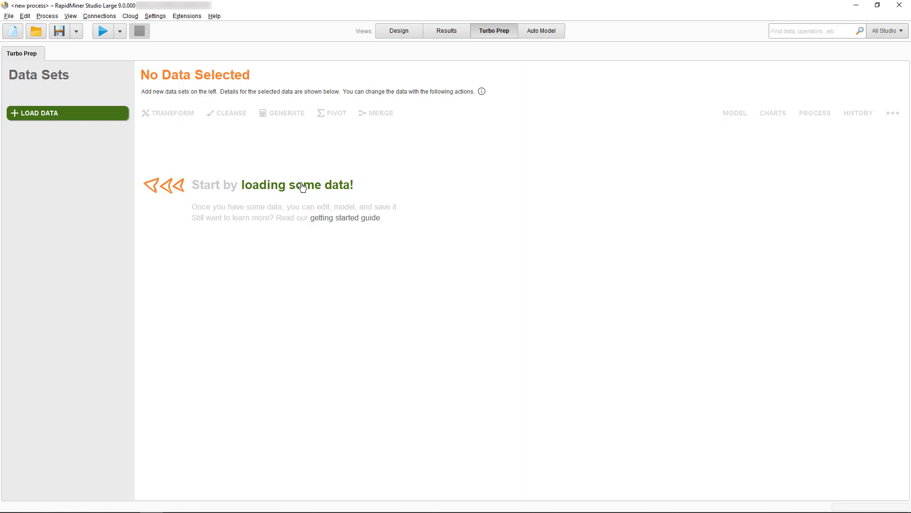
{"action": "left_click", "coordinate": [63, 116]}
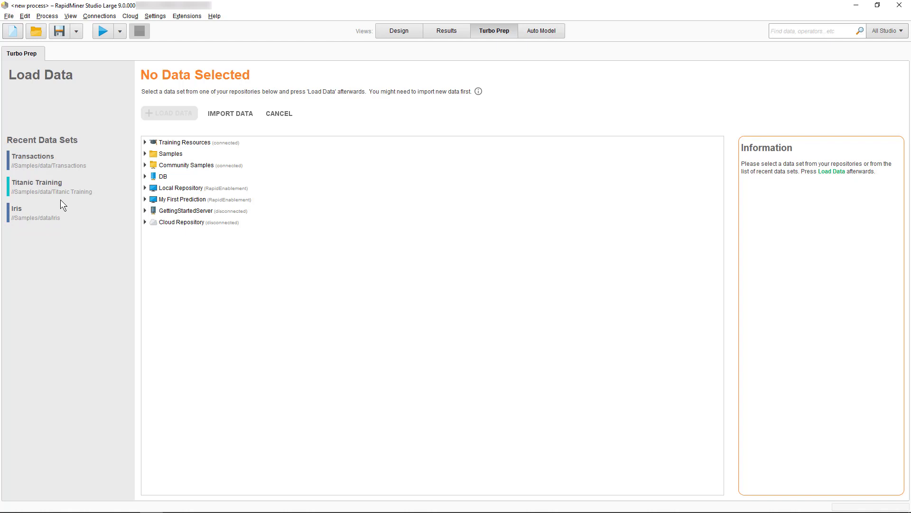
{"action": "left_click", "coordinate": [144, 200]}
{"action": "left_click", "coordinate": [152, 211]}
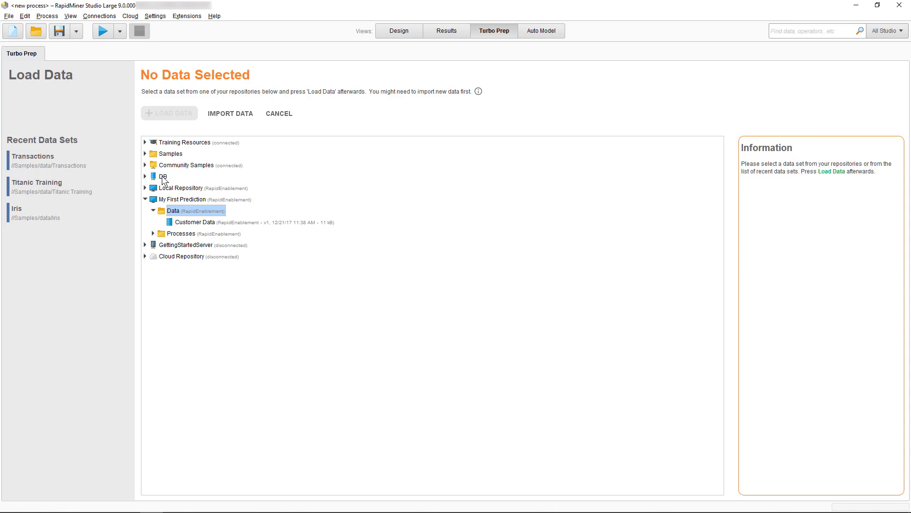
{"action": "left_click", "coordinate": [247, 114]}
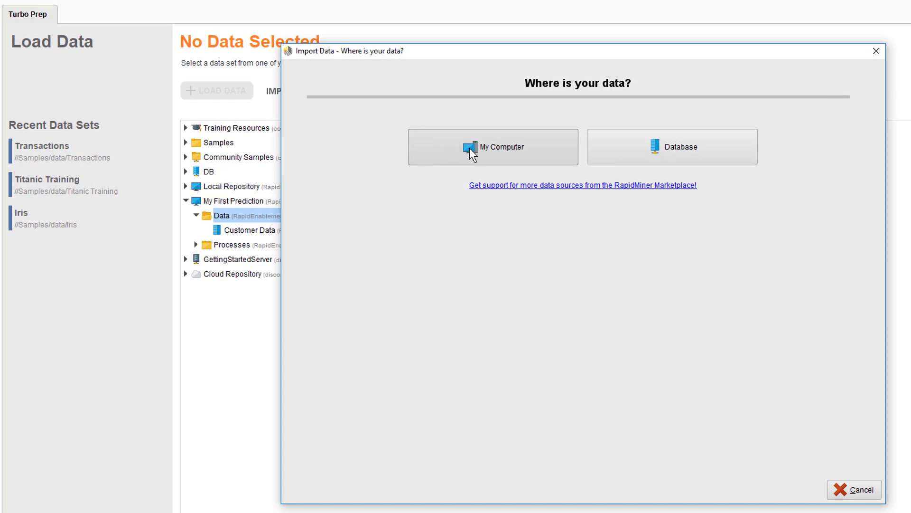
{"action": "left_click", "coordinate": [713, 149]}
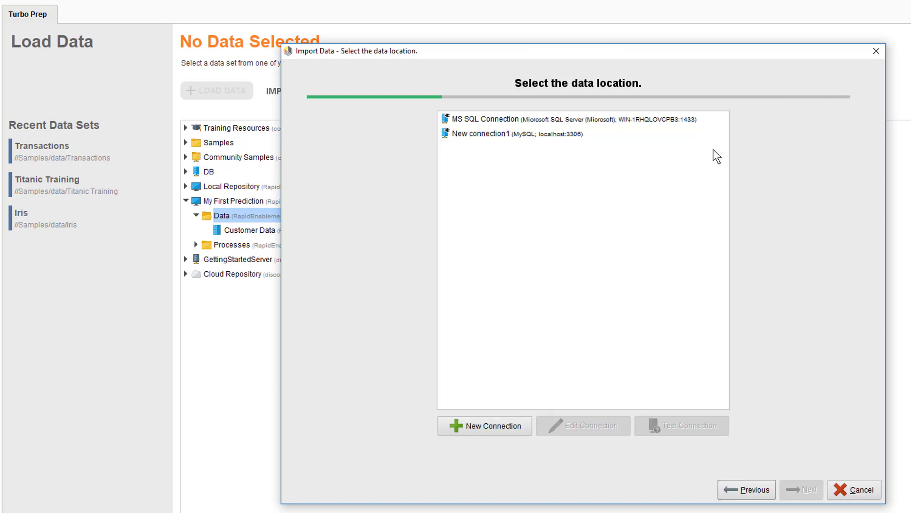
{"action": "left_click", "coordinate": [853, 489]}
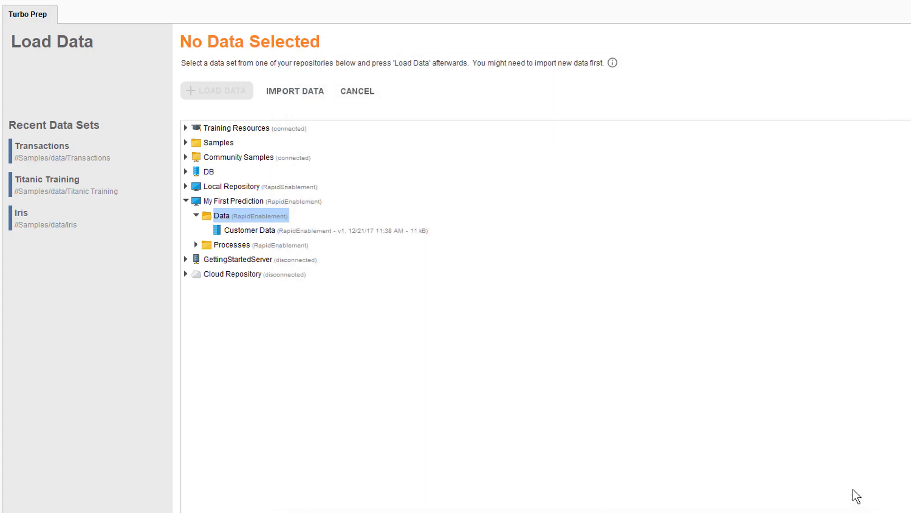
Load the Titanic Training data set from Samples > data into Turbo Prep.
{"action": "left_click", "coordinate": [186, 143]}
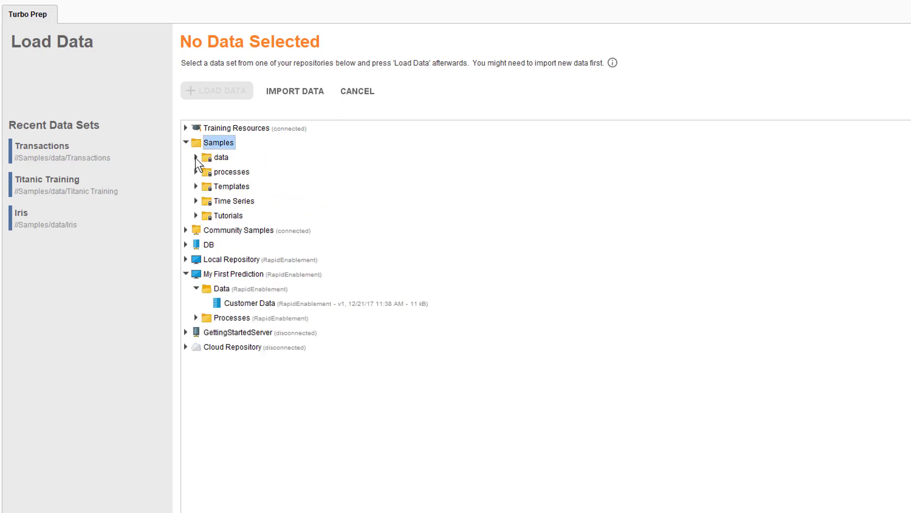
{"action": "left_click", "coordinate": [196, 157]}
{"action": "left_click", "coordinate": [238, 360]}
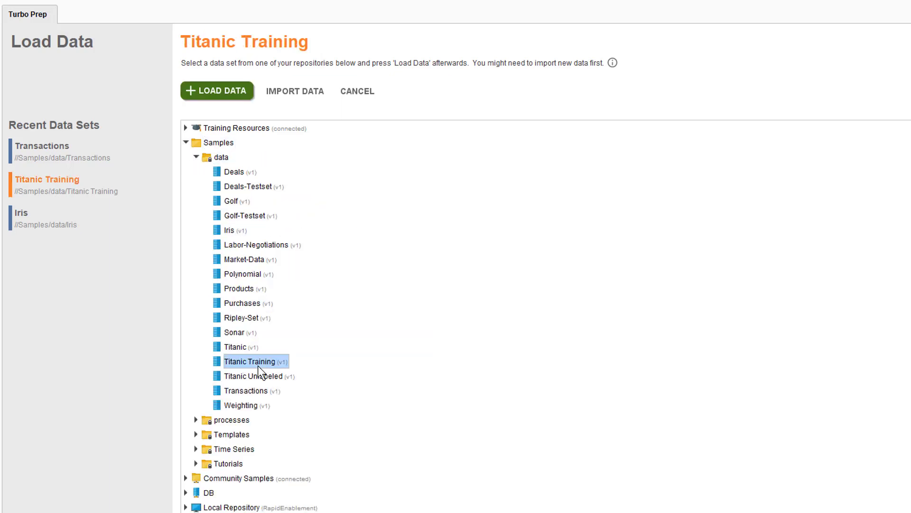
{"action": "left_click", "coordinate": [214, 92]}
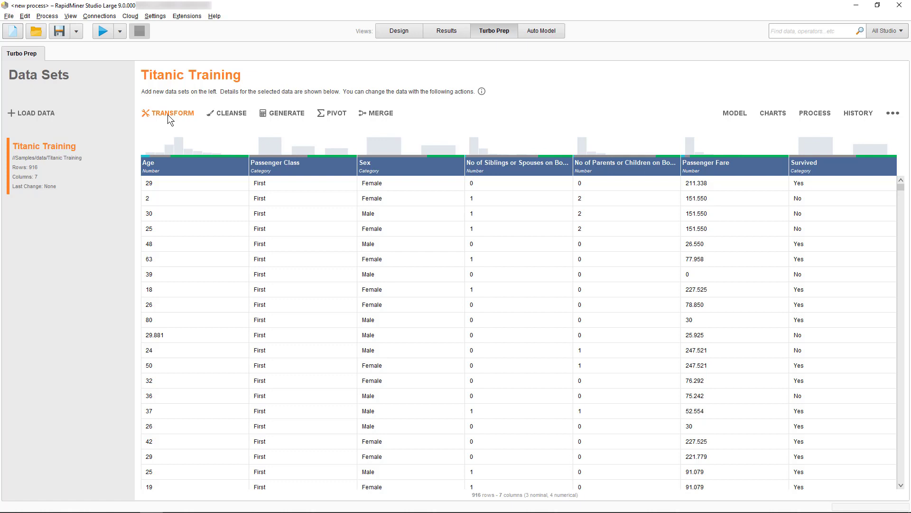
Rename the Sex column to 'Gender' in Transform and commit the change.
{"action": "left_click", "coordinate": [167, 115]}
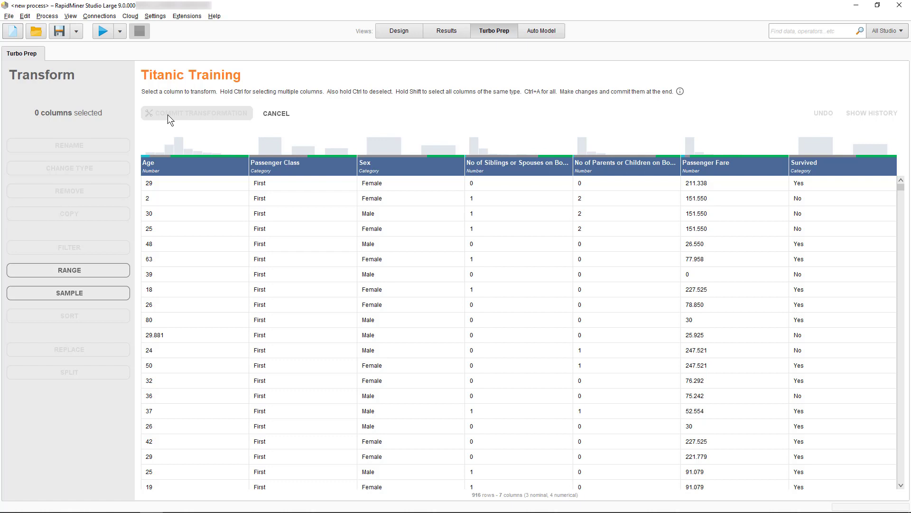
{"action": "left_click", "coordinate": [375, 166]}
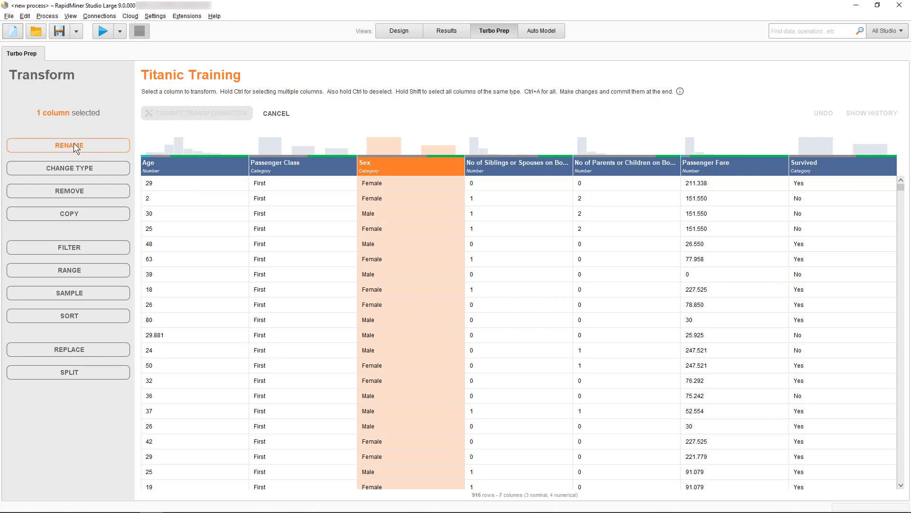
{"action": "left_click", "coordinate": [73, 145]}
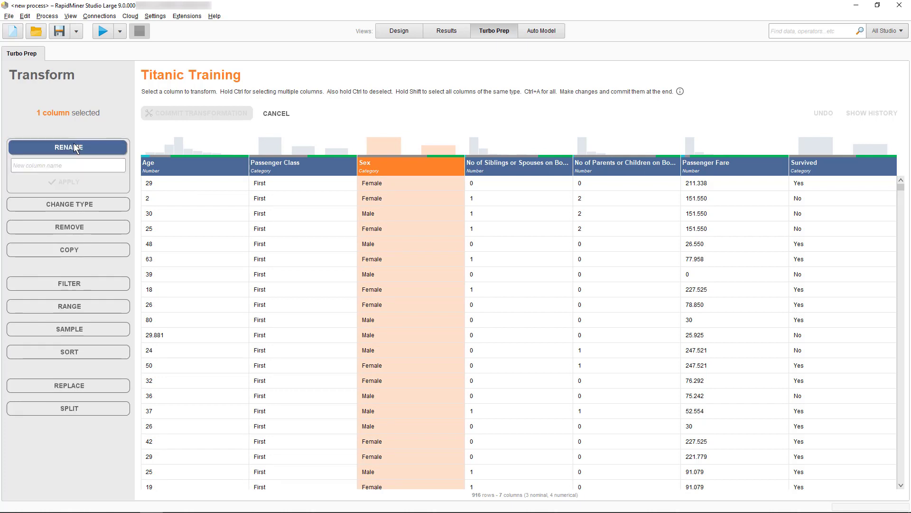
{"action": "type", "text": "Gender"}
{"action": "left_click", "coordinate": [67, 181]}
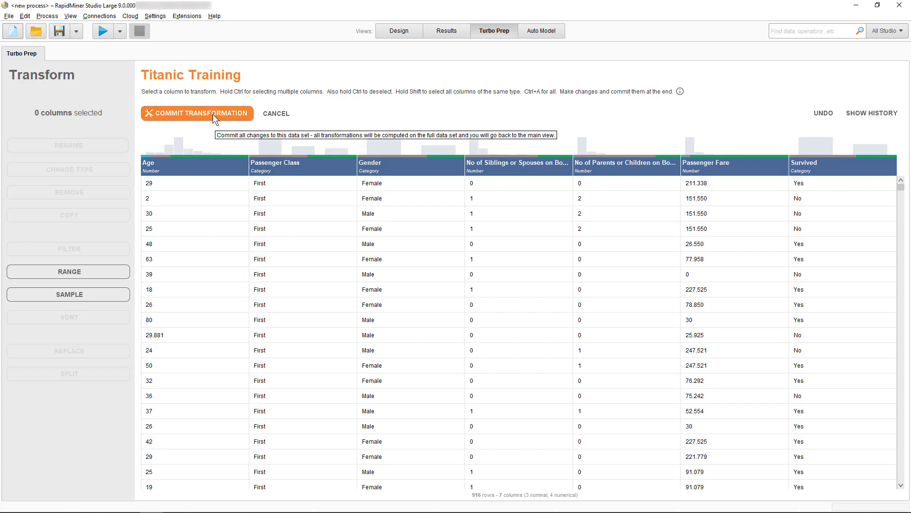
{"action": "left_click", "coordinate": [213, 113]}
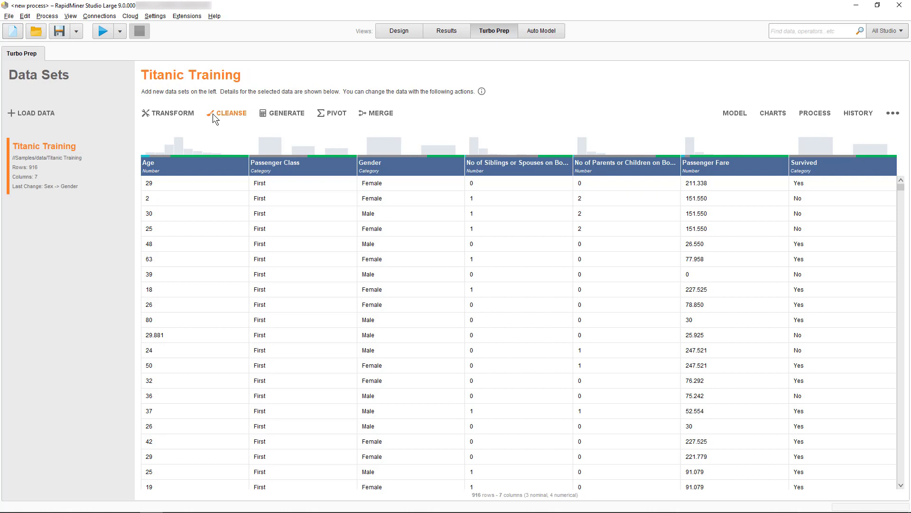
Generate 'Family Size' as siblings/spouses + parents/children + 1 and preview its values.
{"action": "left_click", "coordinate": [277, 118]}
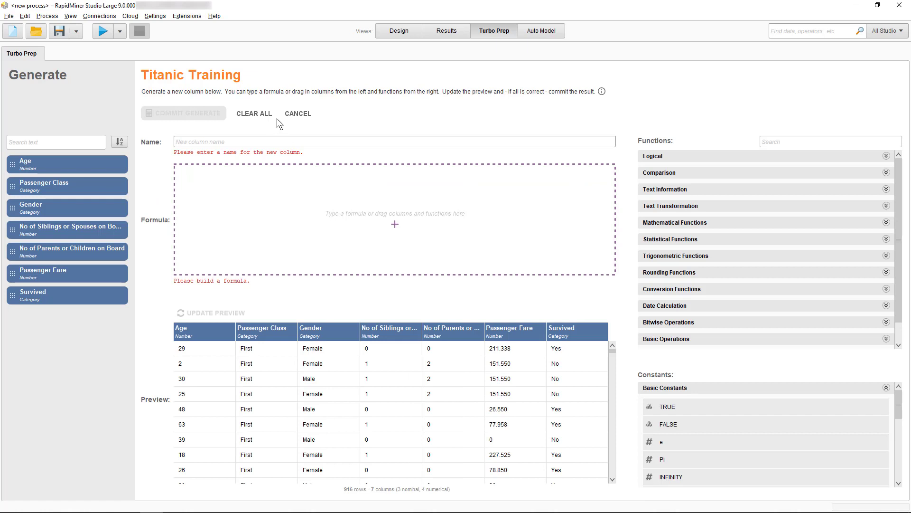
{"action": "type", "text": "Family Size"}
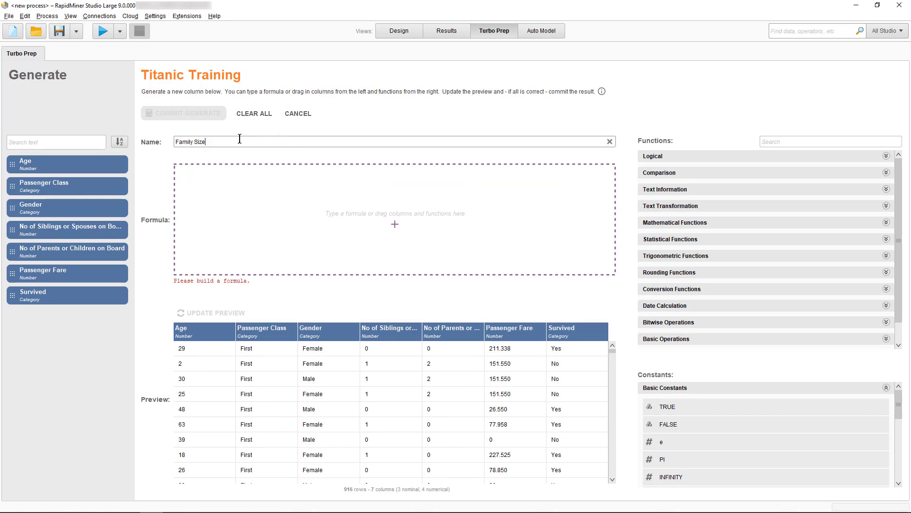
{"action": "left_click_drag", "start_coordinate": [50, 221], "coordinate": [213, 224]}
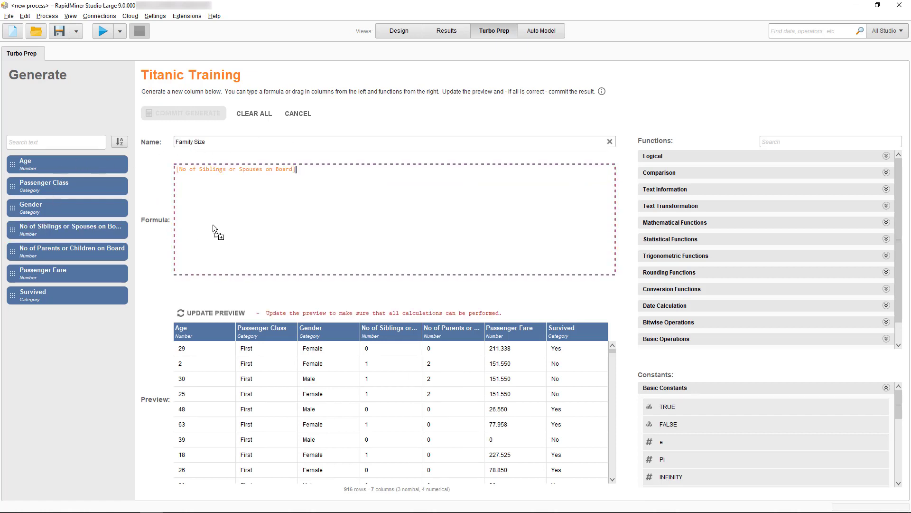
{"action": "type", "text": "+"}
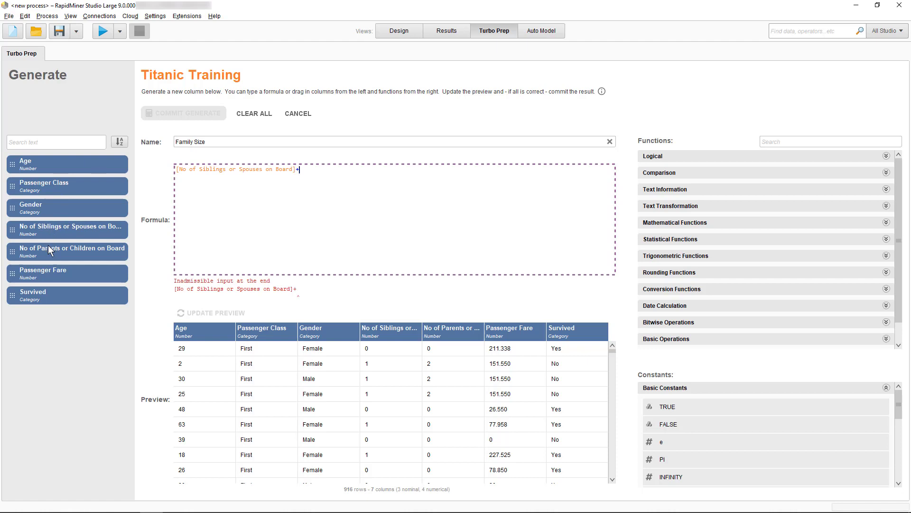
{"action": "left_click_drag", "start_coordinate": [48, 245], "coordinate": [363, 216]}
{"action": "type", "text": "+1"}
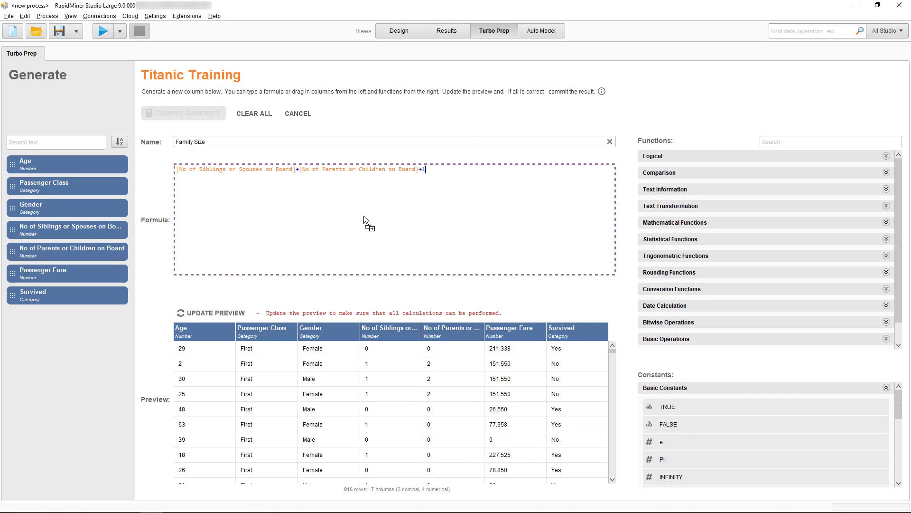
{"action": "left_click", "coordinate": [230, 310]}
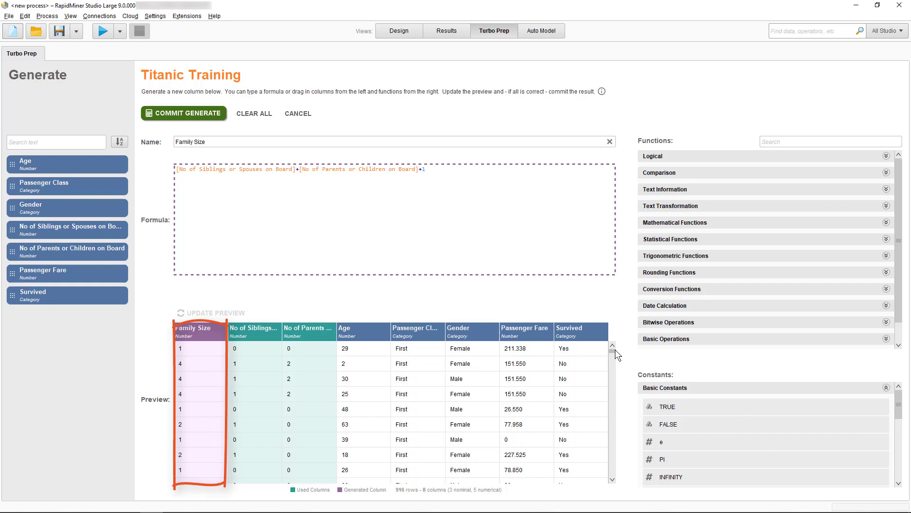
{"action": "scroll", "coordinate": [609, 386], "scroll_direction": "down", "scroll_amount": 5}
{"action": "left_click_drag", "start_coordinate": [610, 386], "coordinate": [611, 349]}
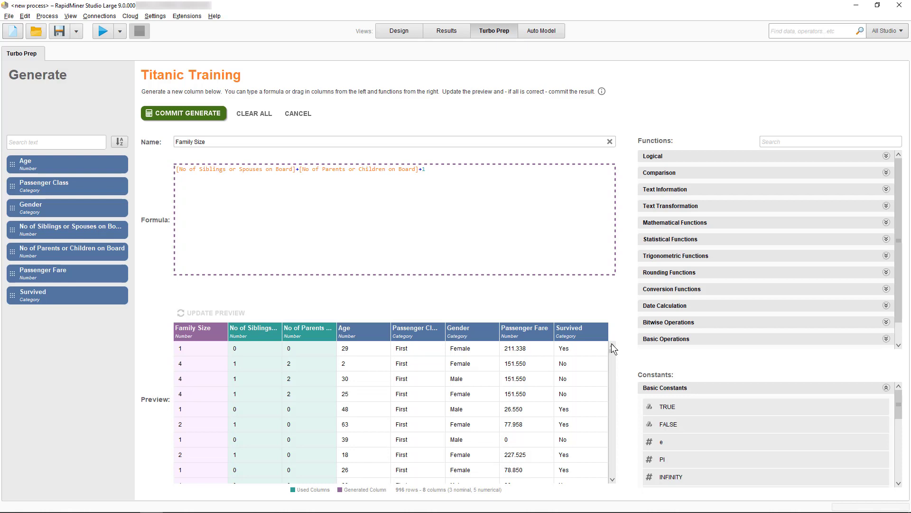
Commit Family Size to the data and review the Rename step in History.
{"action": "left_click", "coordinate": [207, 115]}
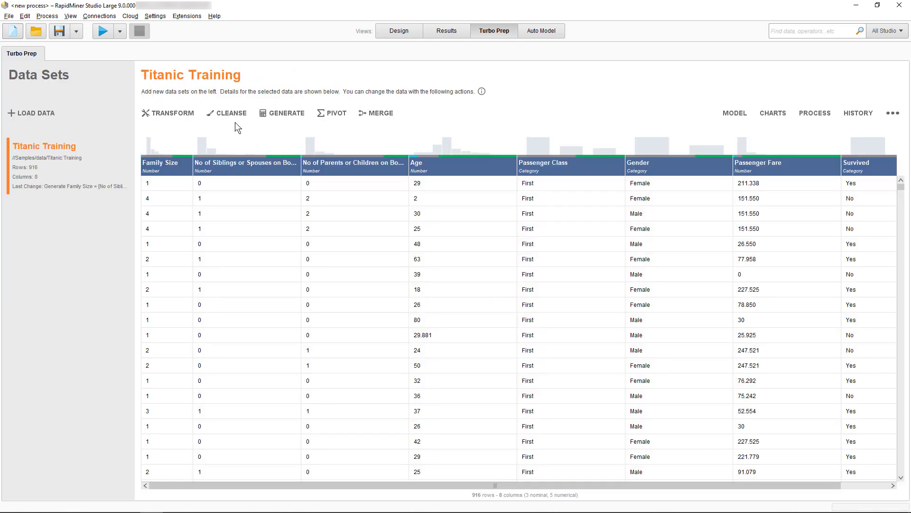
{"action": "left_click", "coordinate": [859, 113]}
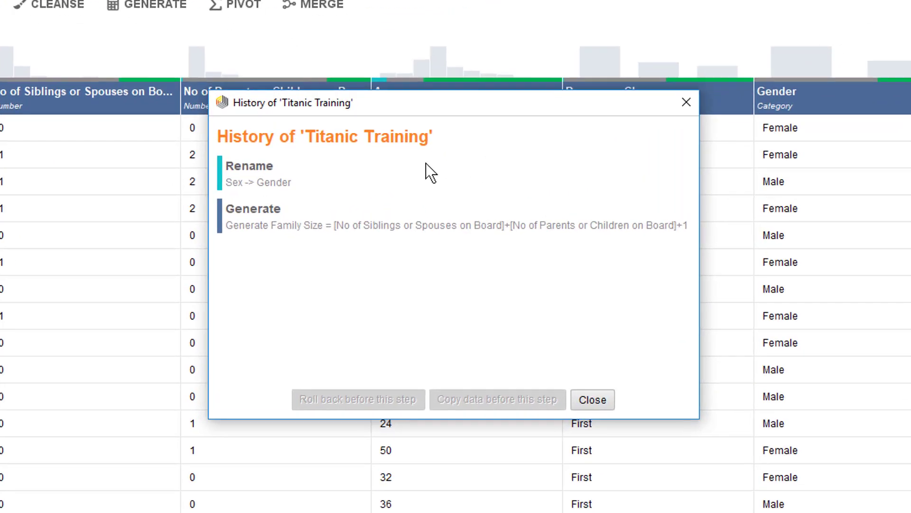
{"action": "left_click", "coordinate": [306, 176]}
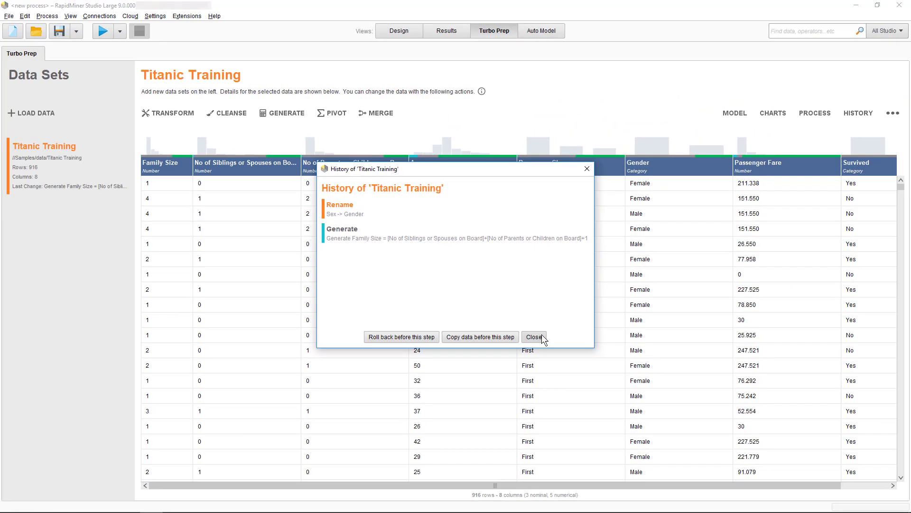
{"action": "left_click", "coordinate": [616, 424]}
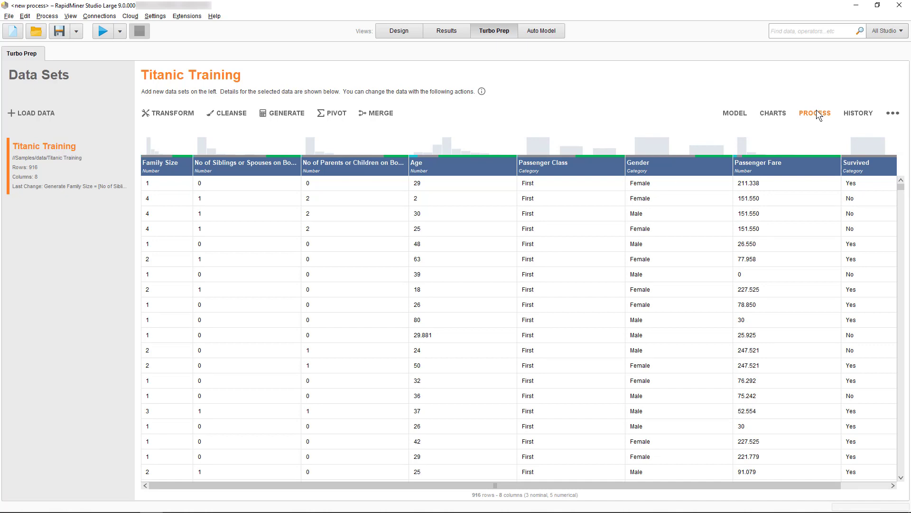
{"action": "left_click", "coordinate": [816, 112]}
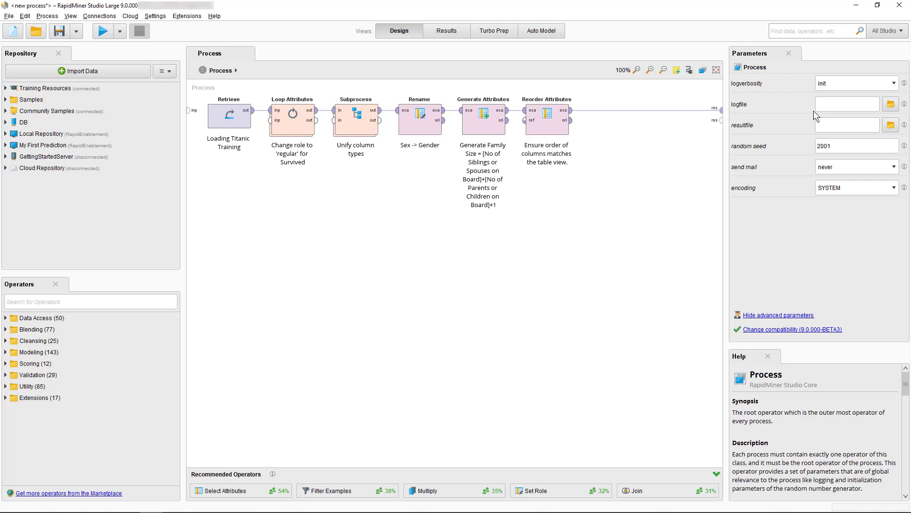
{"action": "left_click", "coordinate": [481, 123]}
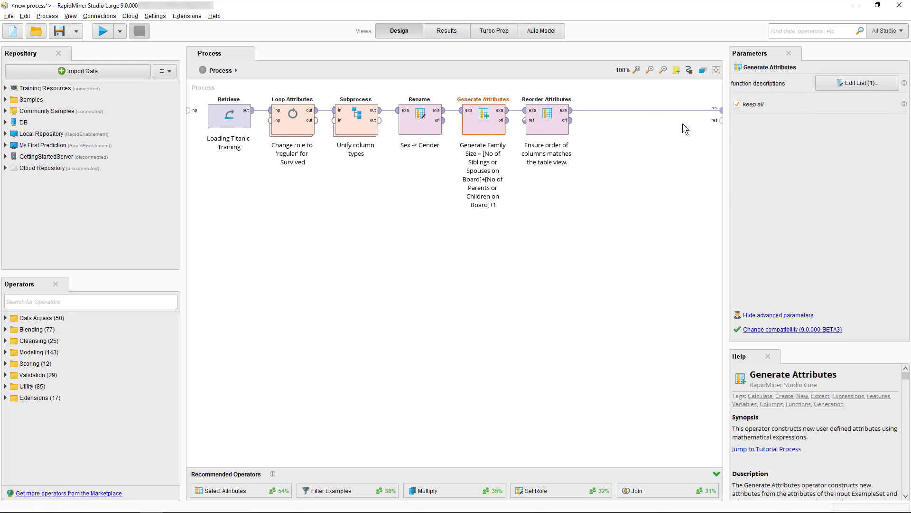
{"action": "left_click", "coordinate": [830, 87]}
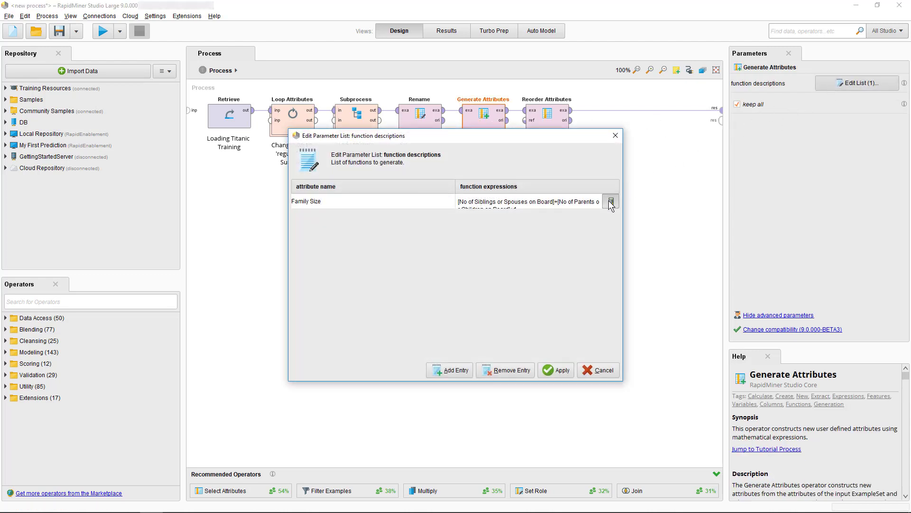
{"action": "left_click", "coordinate": [611, 202]}
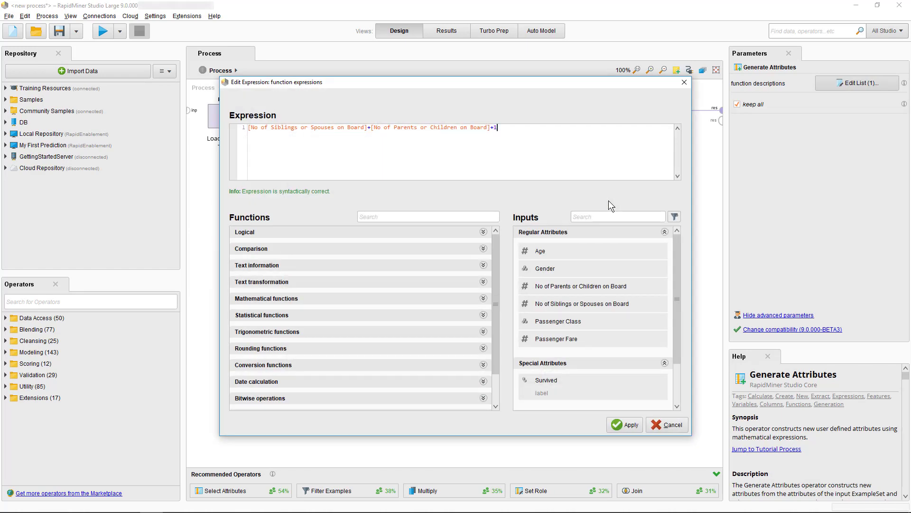
{"action": "left_click", "coordinate": [667, 427]}
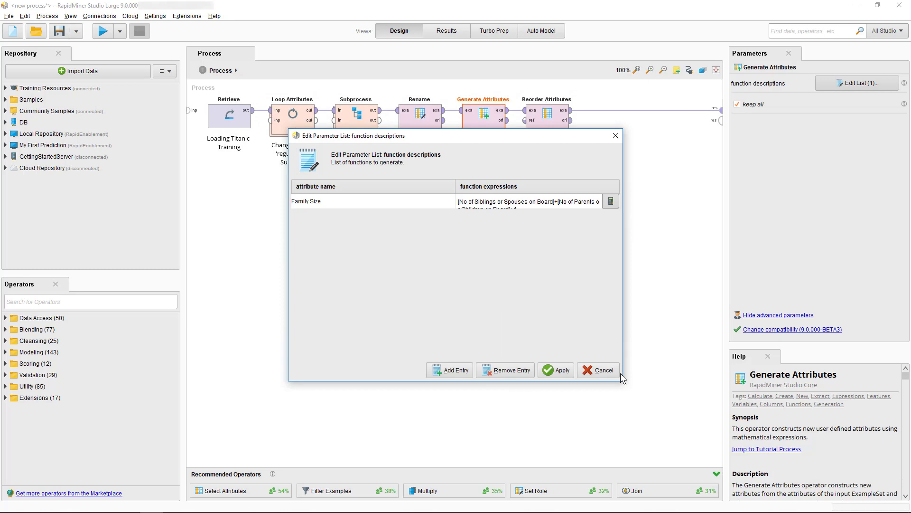
{"action": "left_click", "coordinate": [601, 370]}
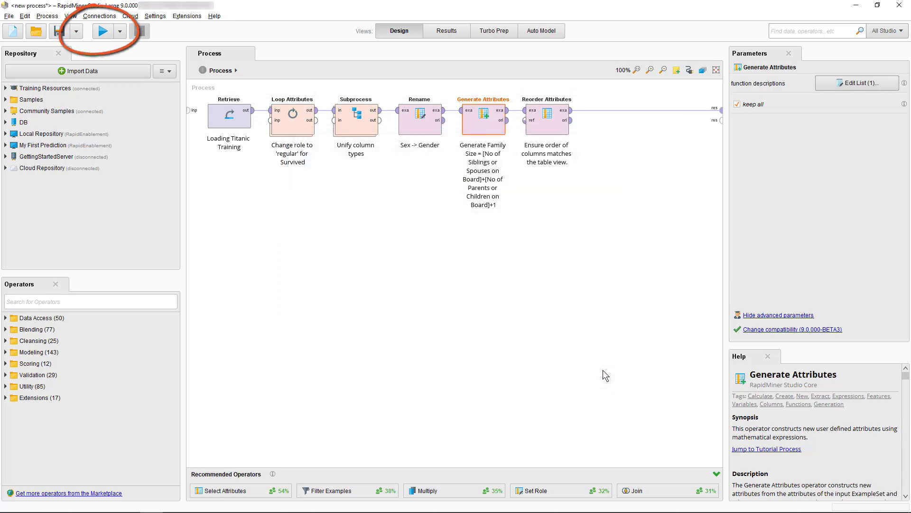
Switch to Turbo Prep to show the 916-row, 8-column Titanic Training table.
{"action": "left_click", "coordinate": [504, 34]}
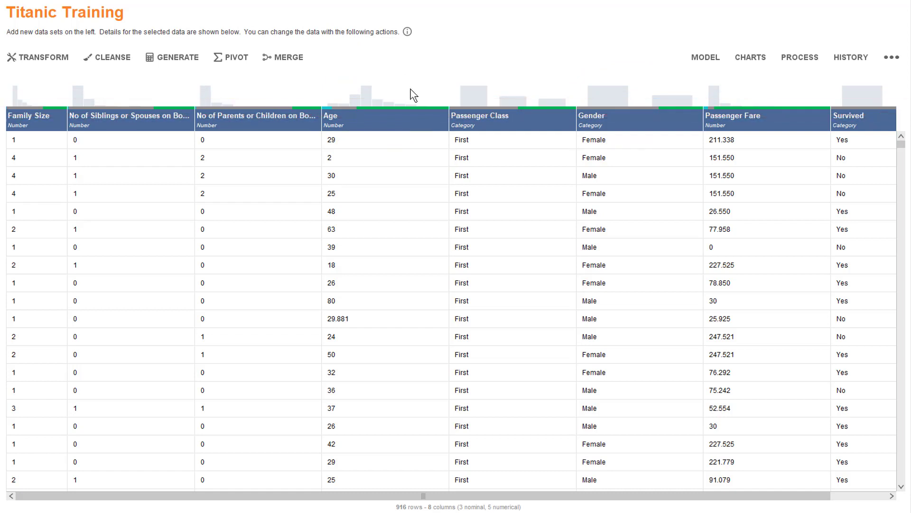
Start a sort on the Age column from its Transformations menu.
{"action": "right_click", "coordinate": [393, 170]}
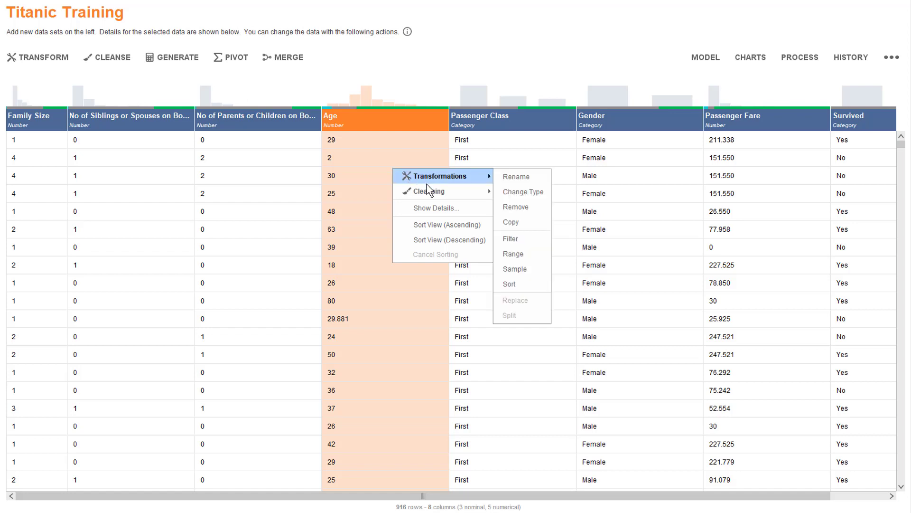
{"action": "mouse_move", "coordinate": [430, 192]}
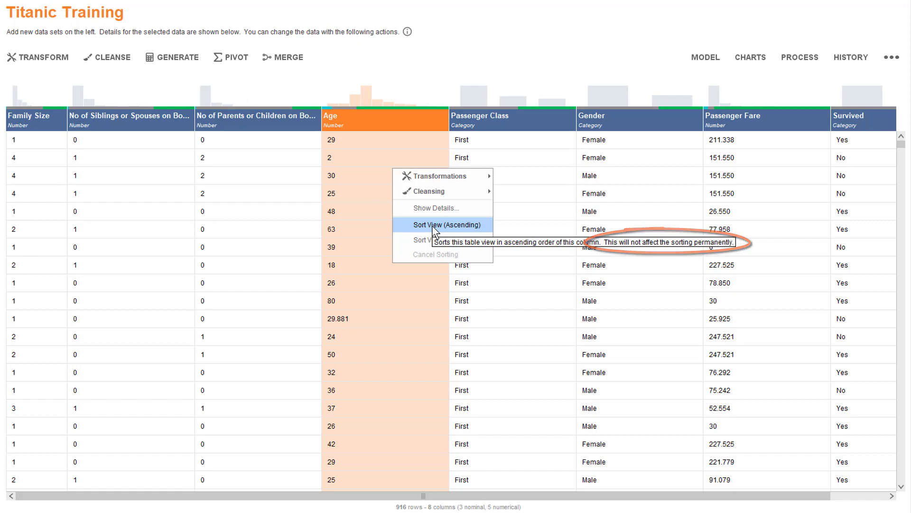
{"action": "mouse_move", "coordinate": [443, 176]}
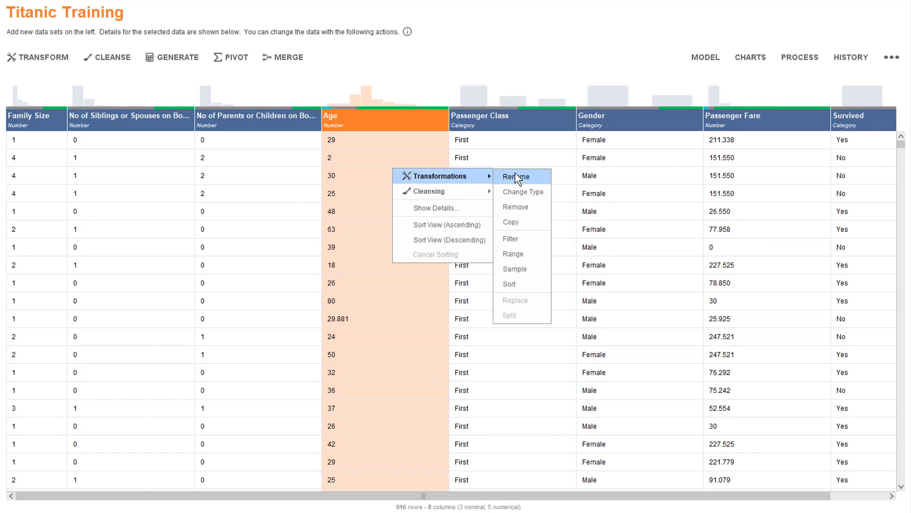
{"action": "left_click", "coordinate": [514, 285]}
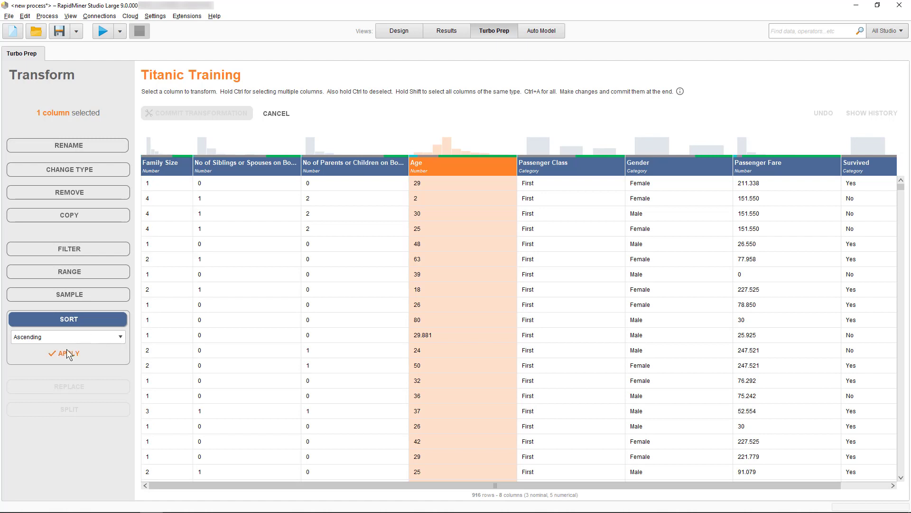
Apply an ascending Age sort, then cancel and discard the change.
{"action": "left_click", "coordinate": [69, 354]}
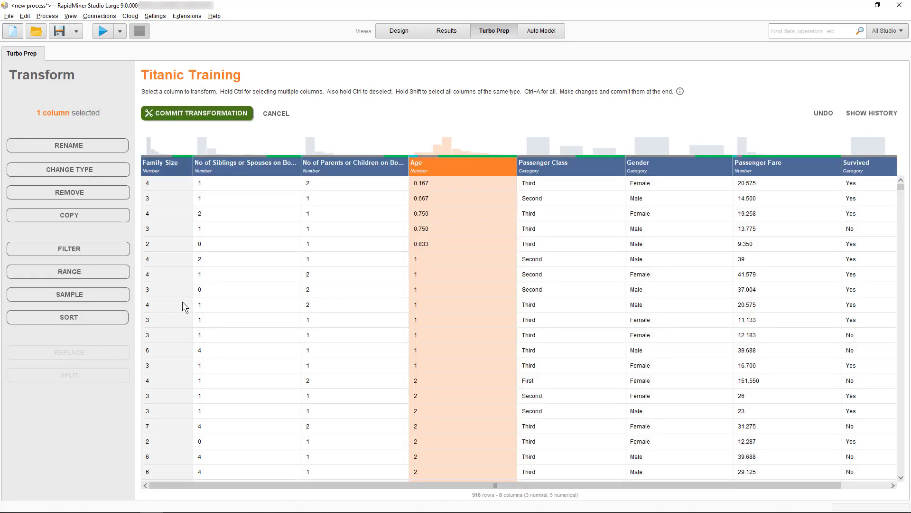
{"action": "left_click", "coordinate": [272, 116]}
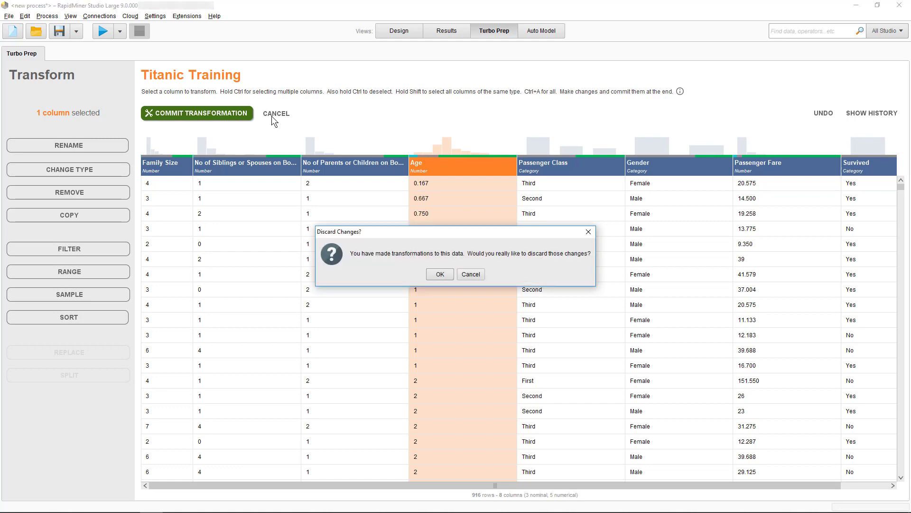
{"action": "left_click", "coordinate": [436, 274]}
{"action": "right_click", "coordinate": [436, 273]}
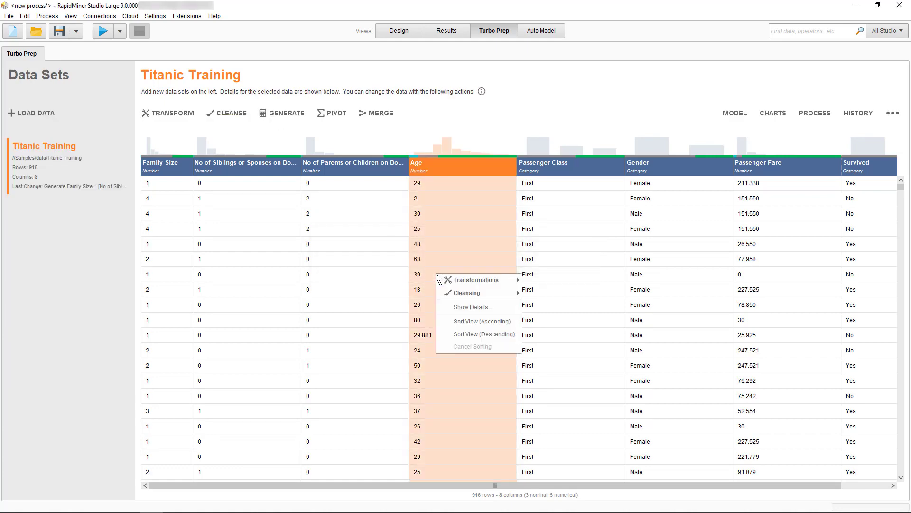
{"action": "left_click", "coordinate": [466, 306]}
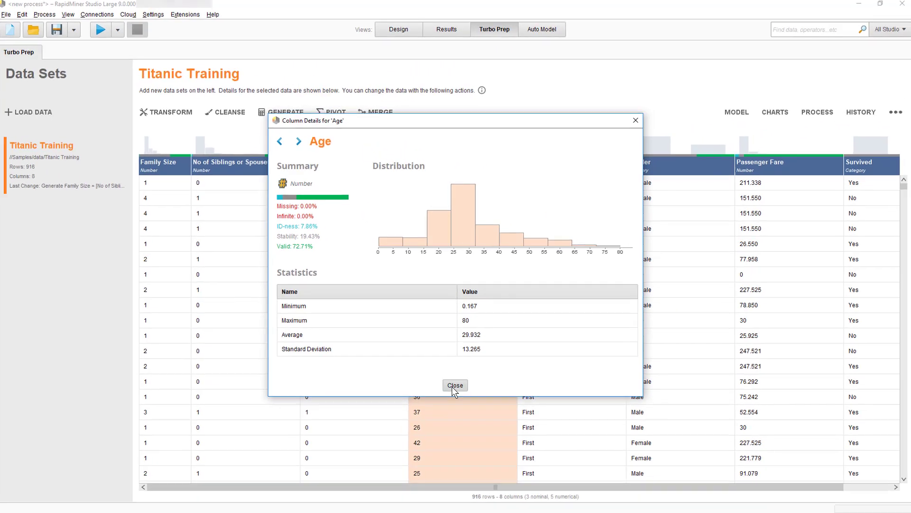
{"action": "left_click", "coordinate": [460, 484]}
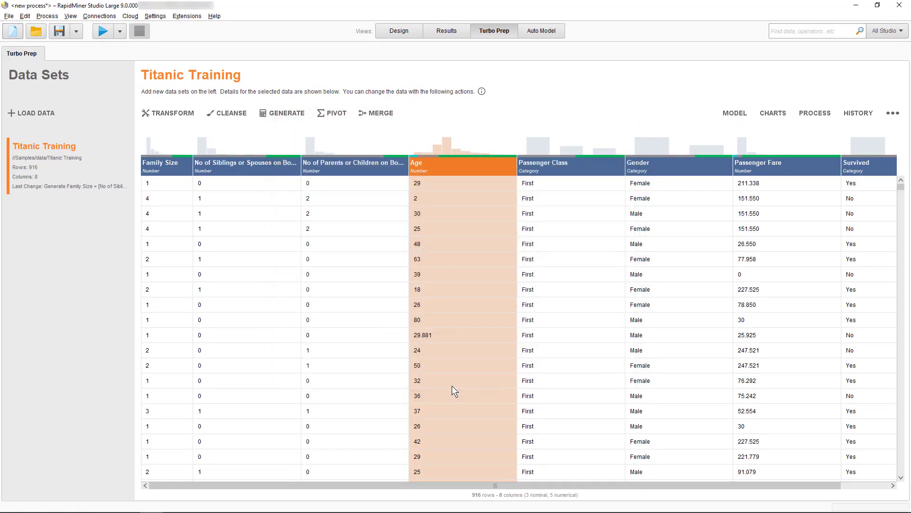
{"action": "left_click", "coordinate": [481, 92]}
{"action": "scroll", "coordinate": [626, 266], "scroll_direction": "down", "scroll_amount": 10}
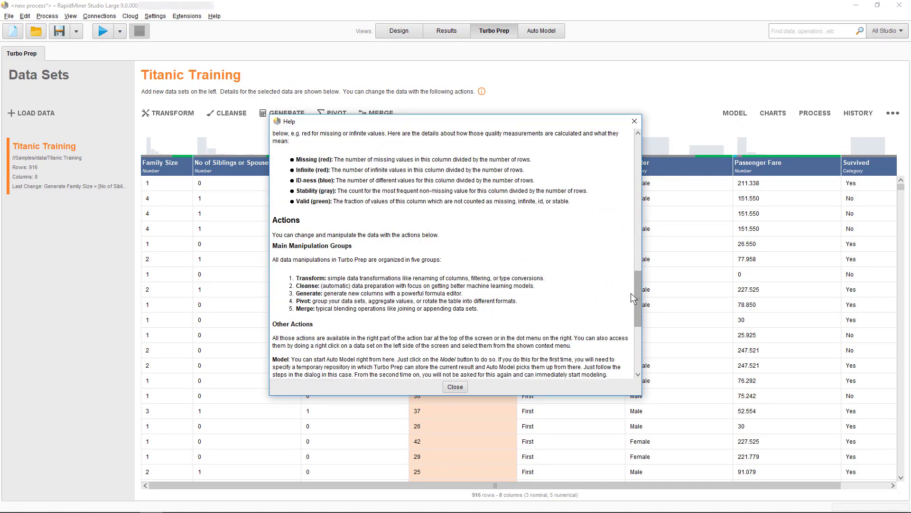
{"action": "scroll", "coordinate": [631, 293], "scroll_direction": "up", "scroll_amount": 1}
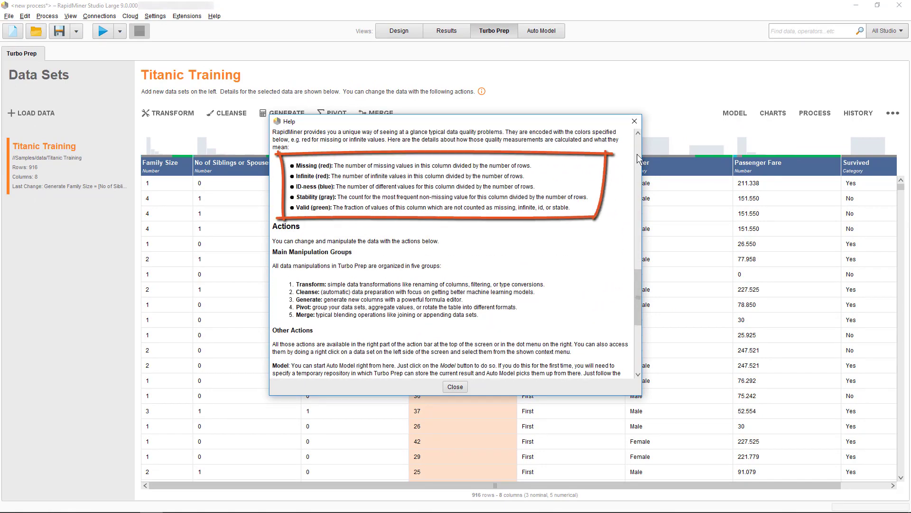
{"action": "left_click", "coordinate": [635, 121]}
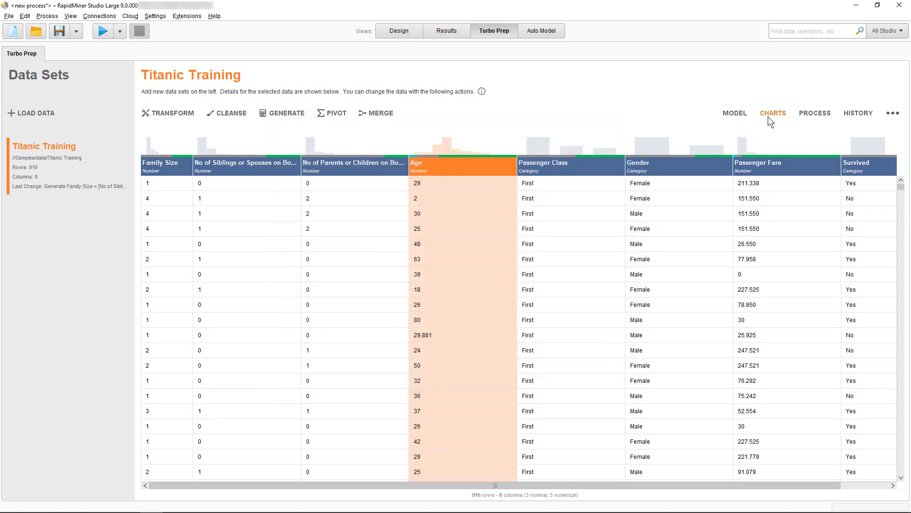
{"action": "left_click", "coordinate": [770, 115]}
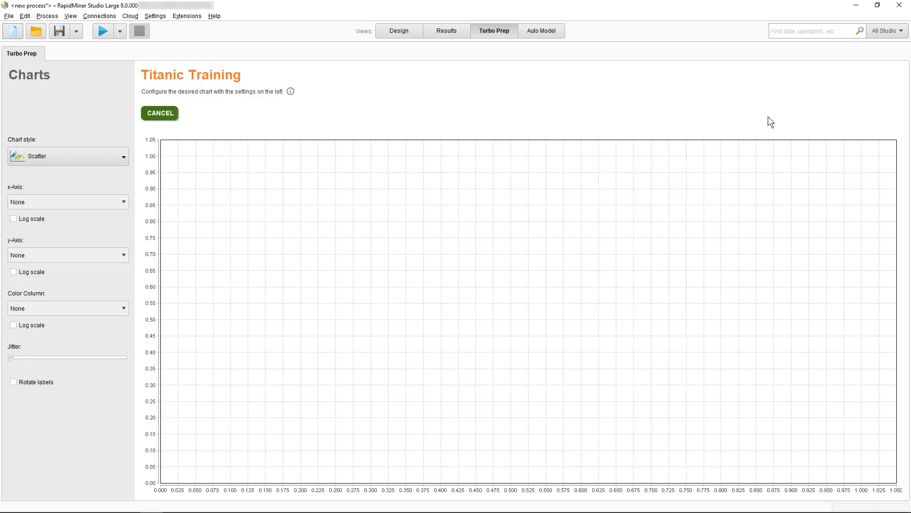
{"action": "left_click", "coordinate": [162, 114]}
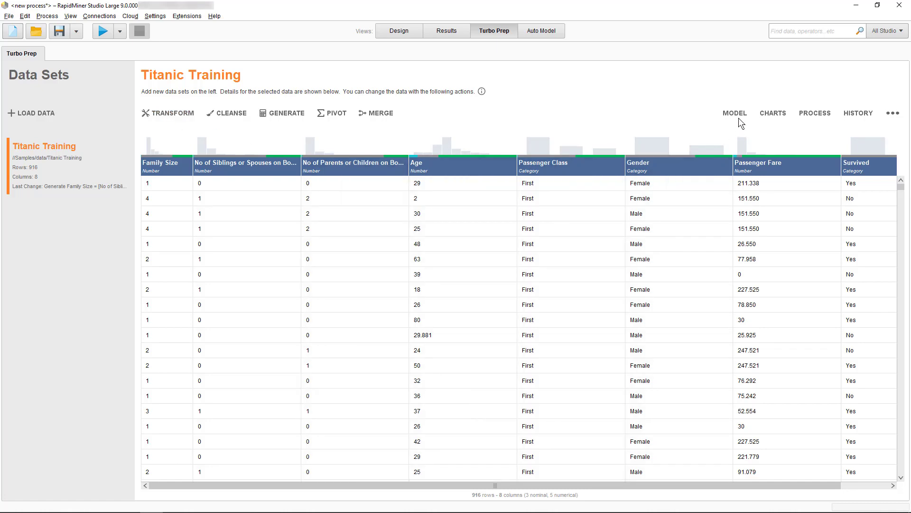
Set up Auto Model in a temporary repository to predict Survived.
{"action": "left_click", "coordinate": [739, 115]}
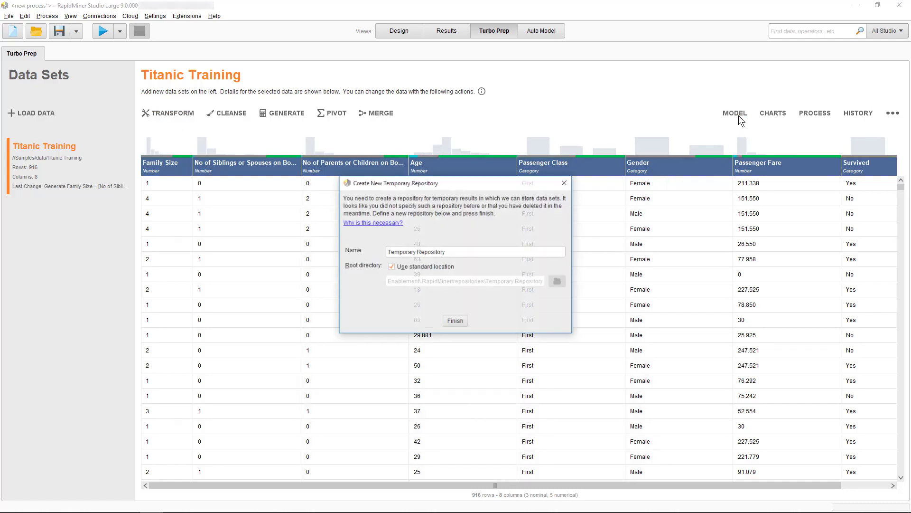
{"action": "left_click", "coordinate": [451, 322]}
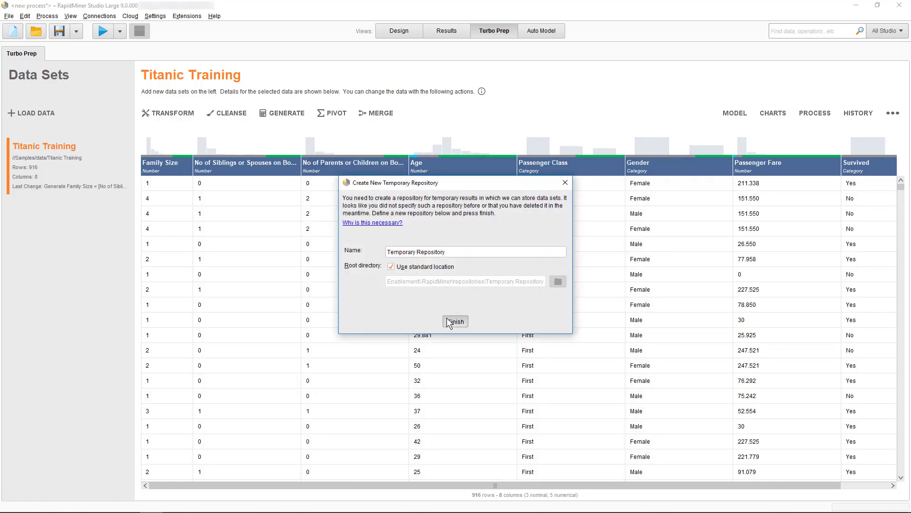
{"action": "left_click", "coordinate": [269, 152]}
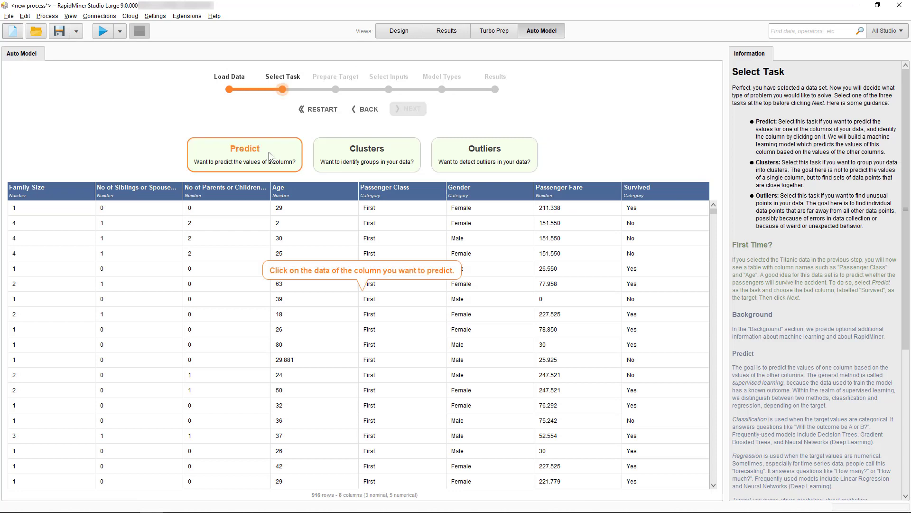
{"action": "left_click", "coordinate": [656, 275]}
{"action": "left_click", "coordinate": [407, 109]}
{"action": "left_click", "coordinate": [407, 109]}
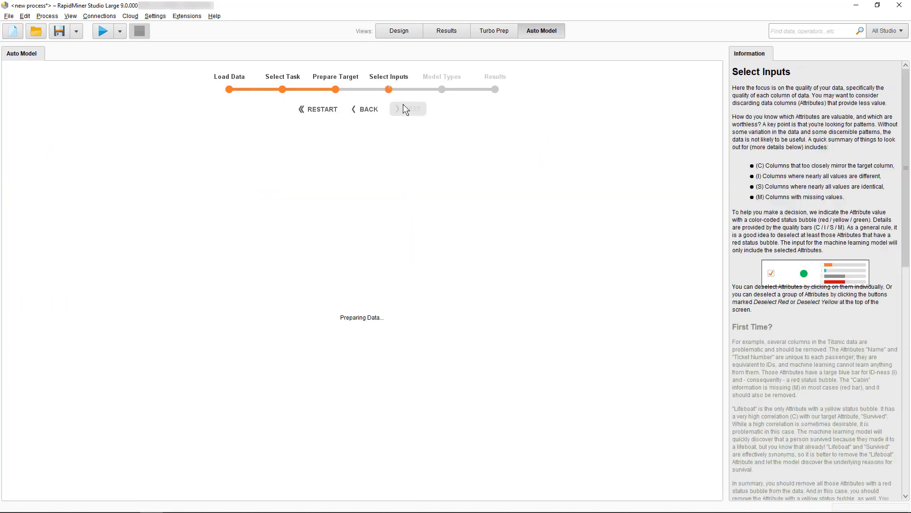
{"action": "left_click", "coordinate": [408, 109]}
Run all models except Gradient Boosted Trees and expand the Decision Tree results.
{"action": "left_click", "coordinate": [151, 360]}
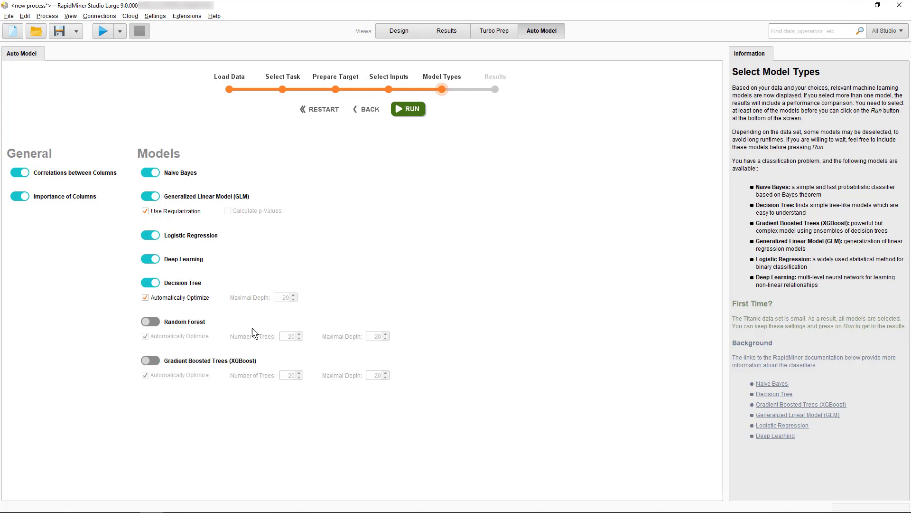
{"action": "left_click", "coordinate": [400, 114]}
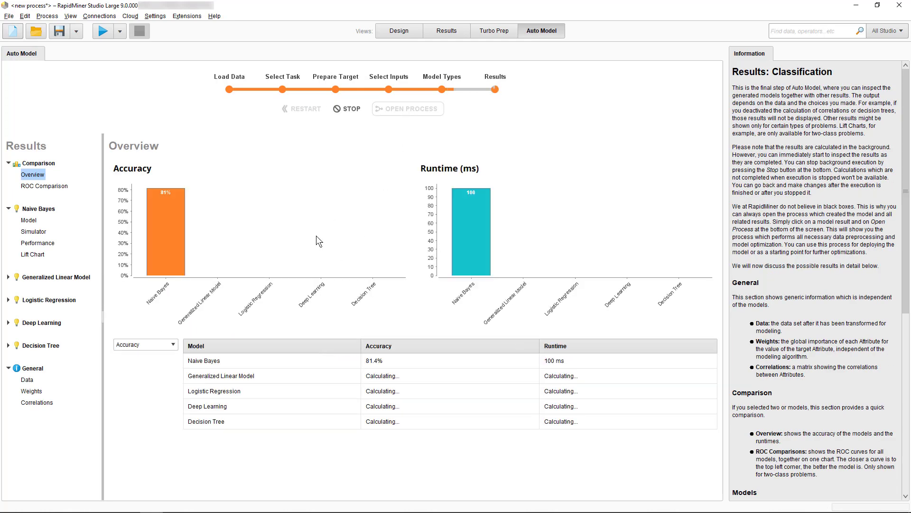
{"action": "left_click", "coordinate": [8, 346]}
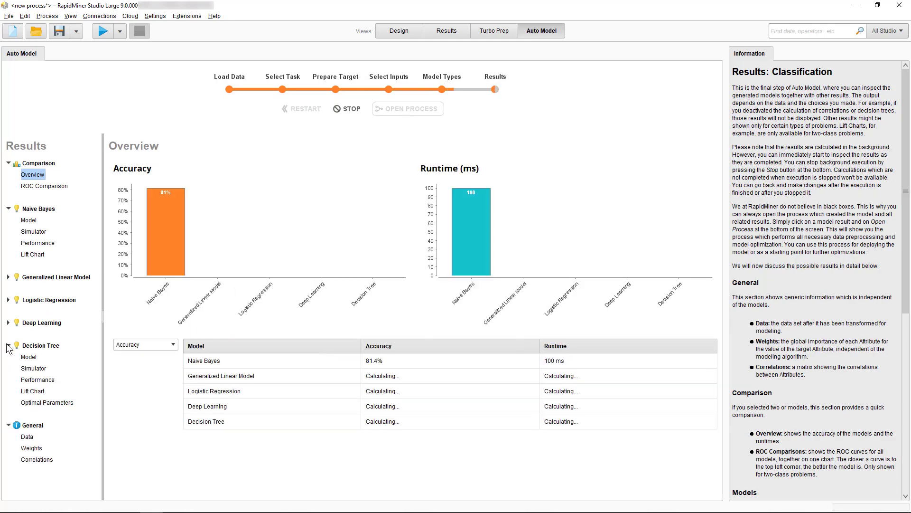
Show the zoomed Decision Tree, splitting on Gender, then Family Size and Age.
{"action": "left_click", "coordinate": [31, 359]}
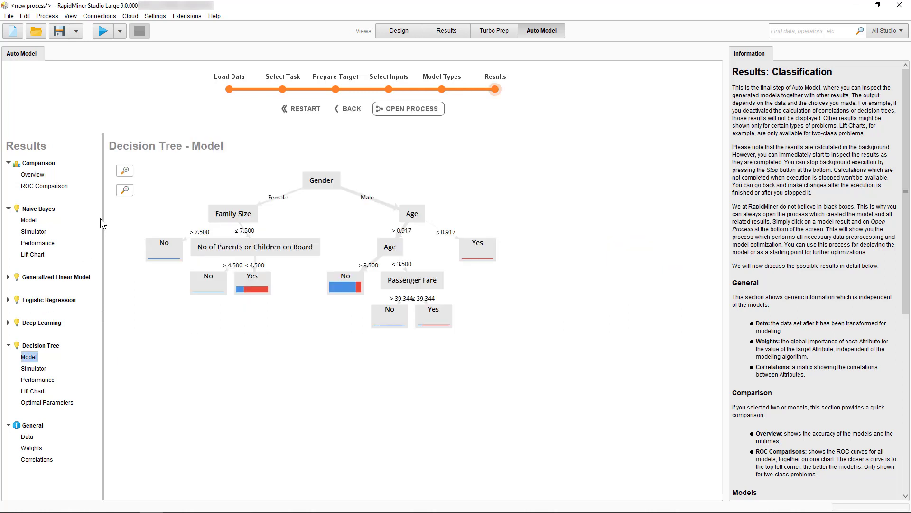
{"action": "left_click", "coordinate": [125, 170]}
{"action": "mouse_move", "coordinate": [288, 235]}
{"action": "left_mouse_down"}
{"action": "mouse_move", "coordinate": [358, 283]}
{"action": "mouse_move", "coordinate": [367, 265]}
{"action": "left_mouse_up"}
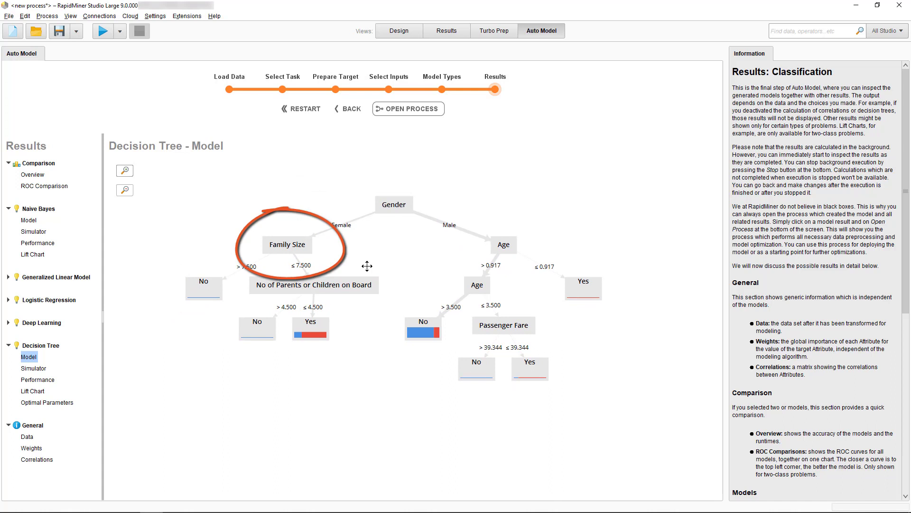